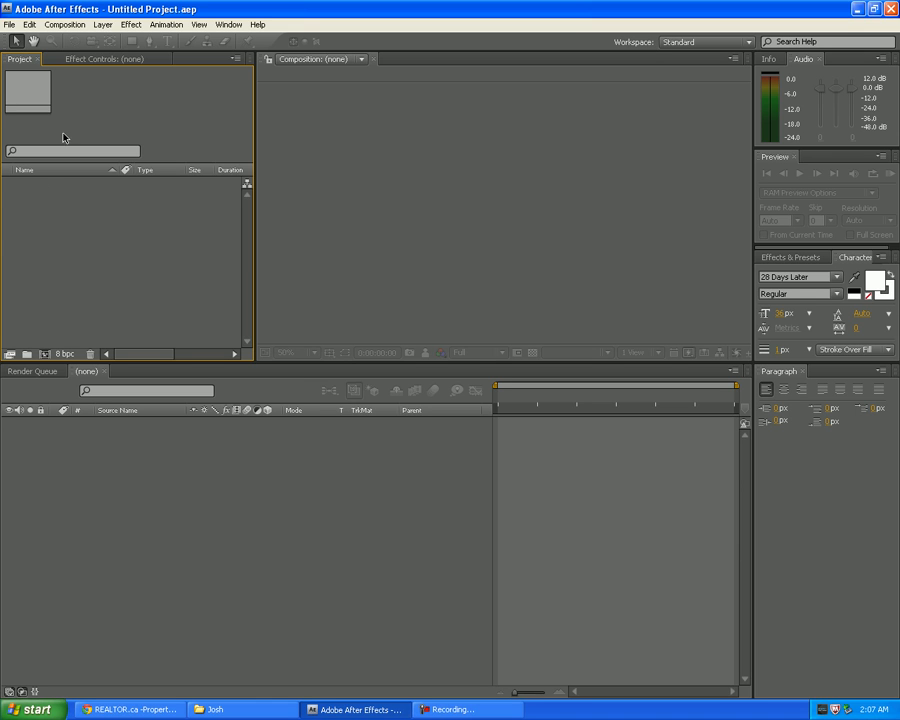
{"action": "left_click", "coordinate": [8, 24]}
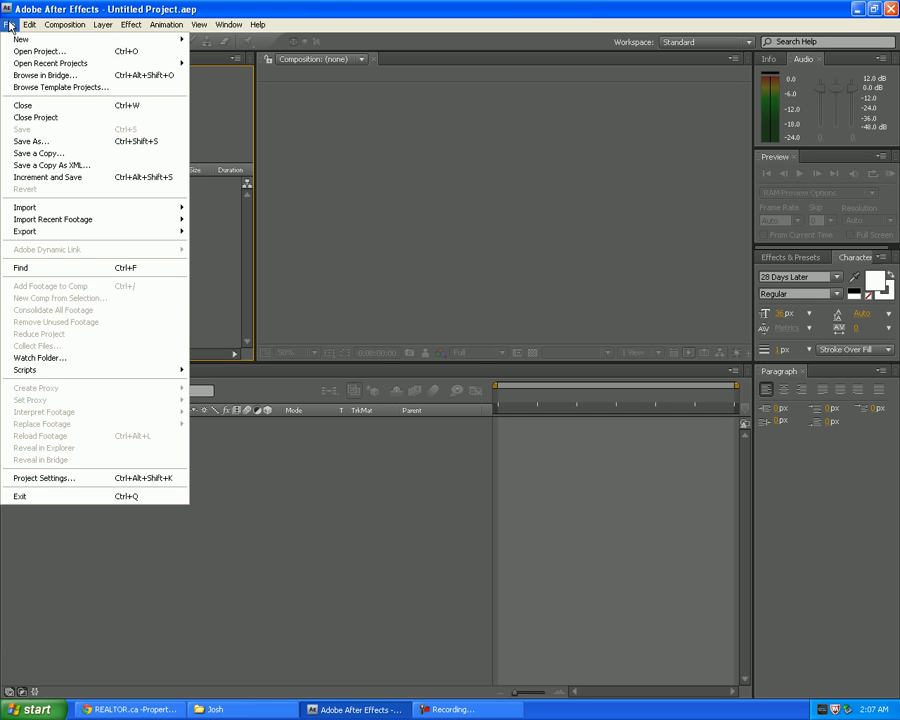
{"action": "mouse_move", "coordinate": [18, 37]}
{"action": "mouse_move", "coordinate": [229, 24]}
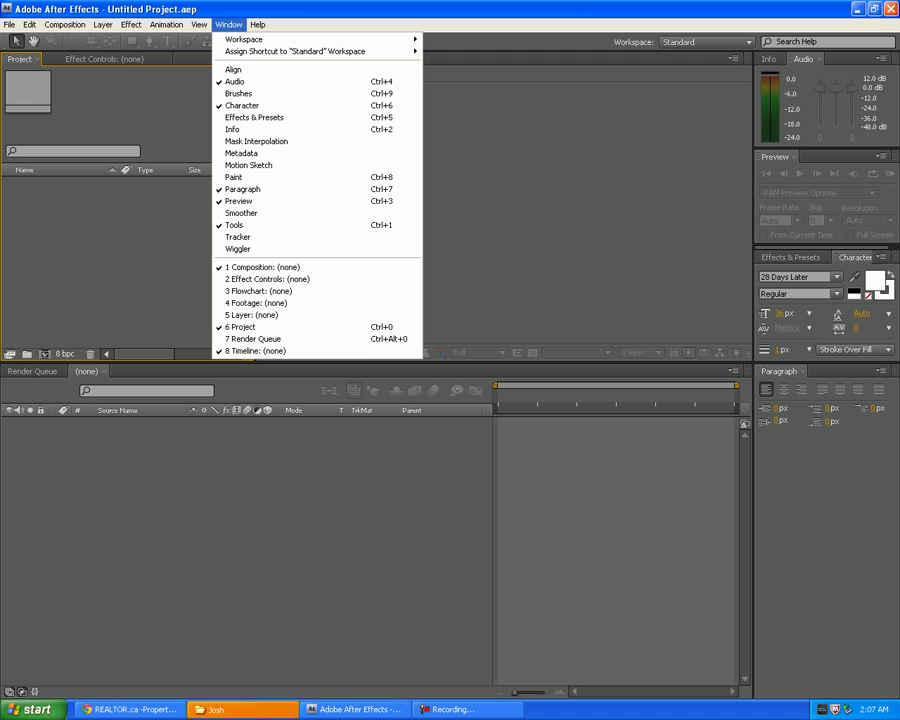
Import the "quad qs feed" MPEG-4 clip from the open folder and create a composition from it
{"action": "left_click", "coordinate": [260, 711]}
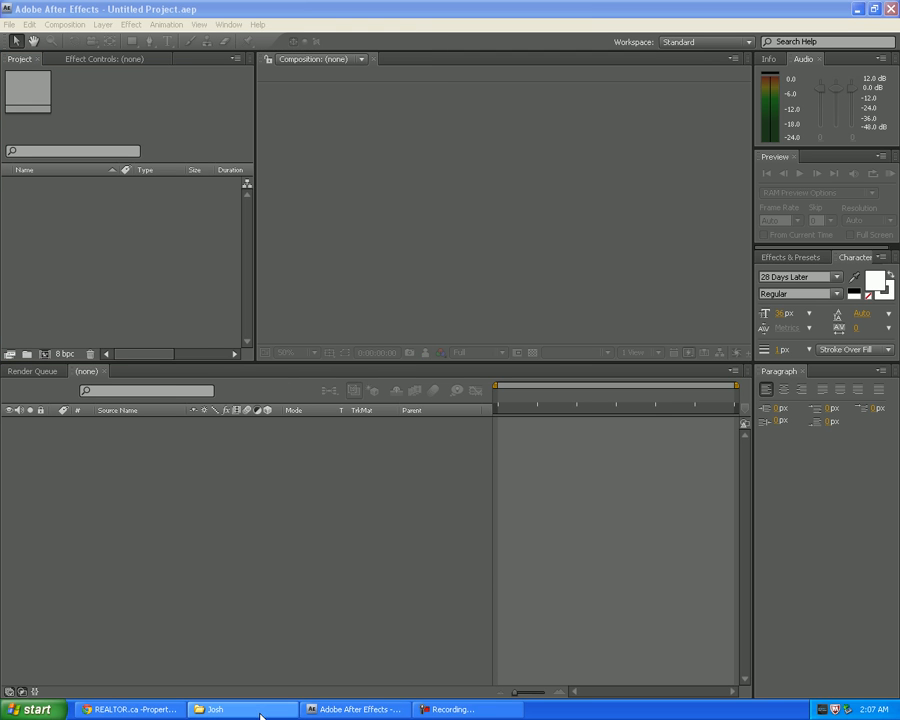
{"action": "left_click", "coordinate": [258, 711]}
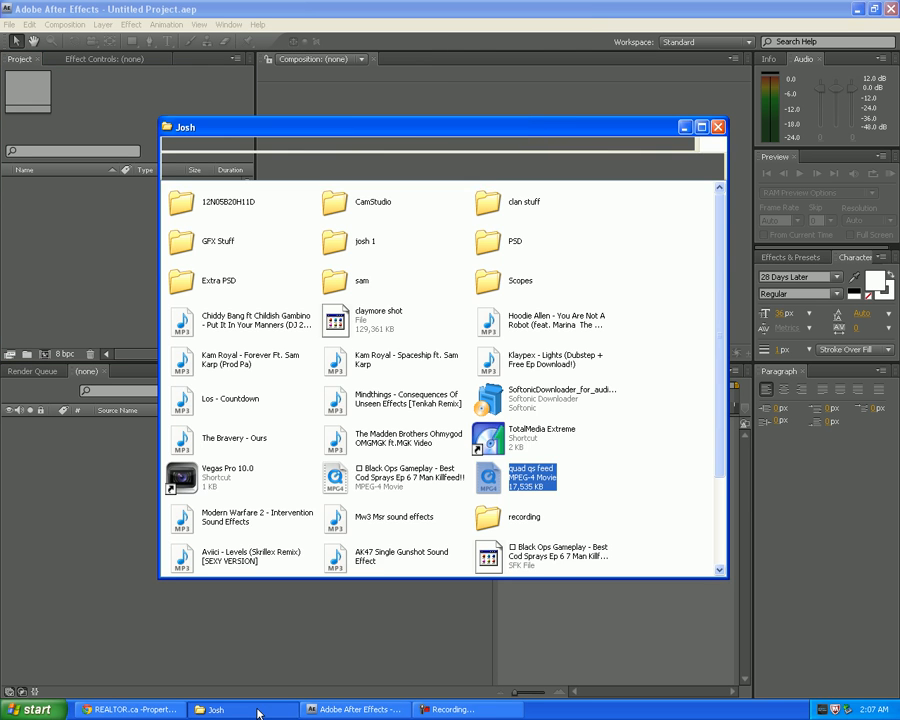
{"action": "left_click_drag", "start_coordinate": [530, 477], "coordinate": [60, 282]}
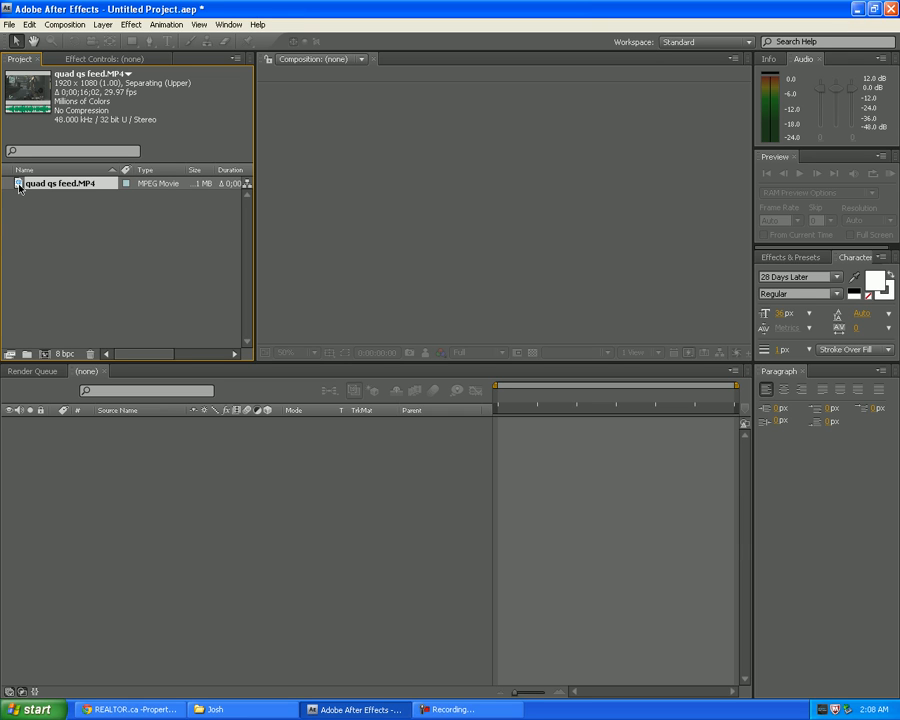
{"action": "left_click_drag", "start_coordinate": [22, 184], "coordinate": [44, 358]}
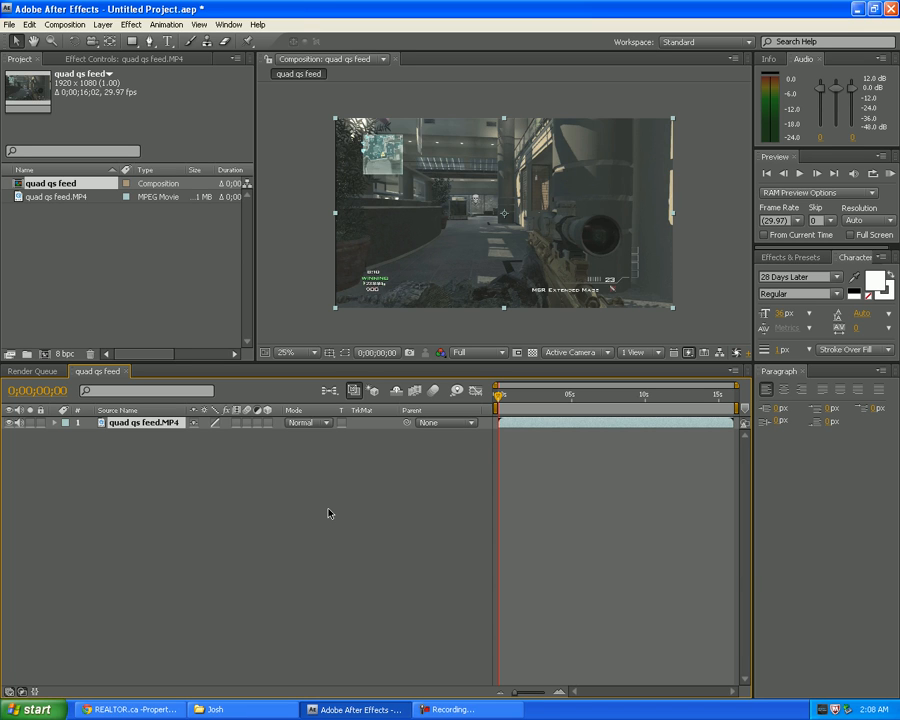
Add a black 1920 x 1080 px solid layer named Black Solid 1 above the clip
{"action": "left_click", "coordinate": [110, 25]}
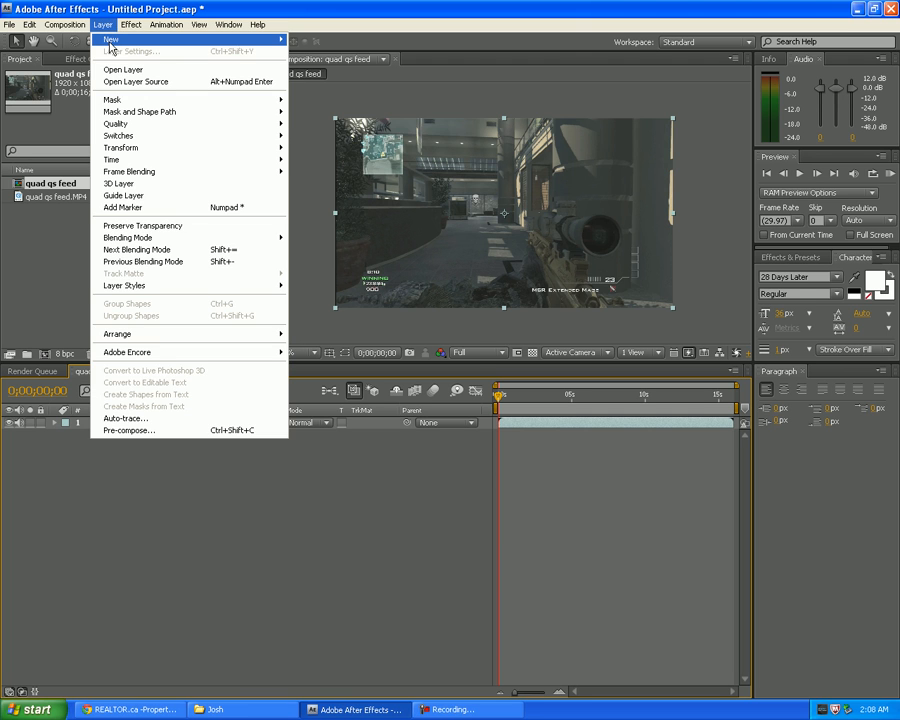
{"action": "mouse_move", "coordinate": [250, 41]}
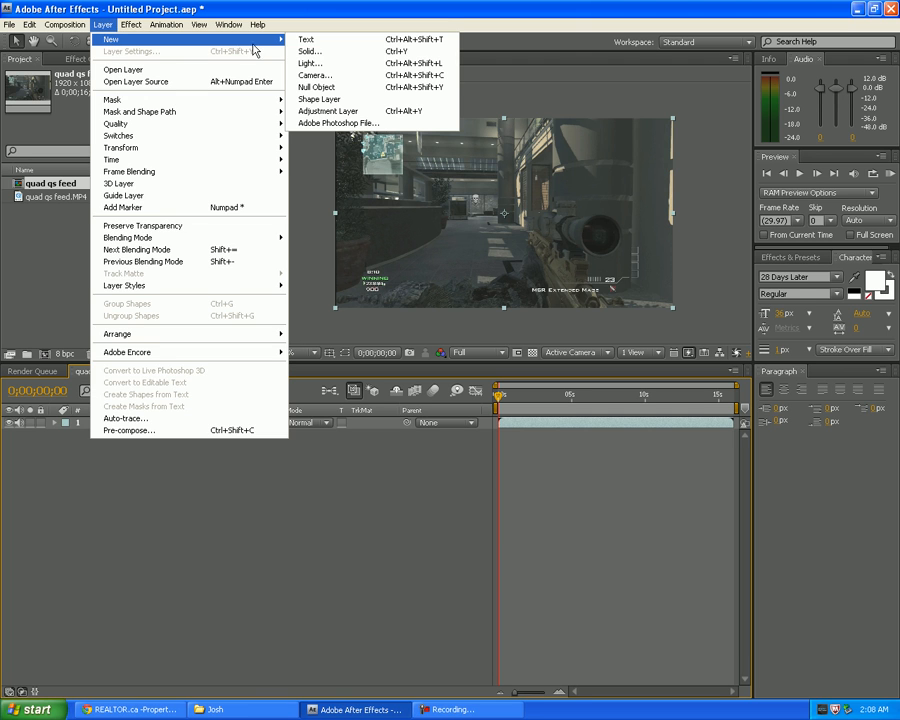
{"action": "left_click", "coordinate": [318, 57]}
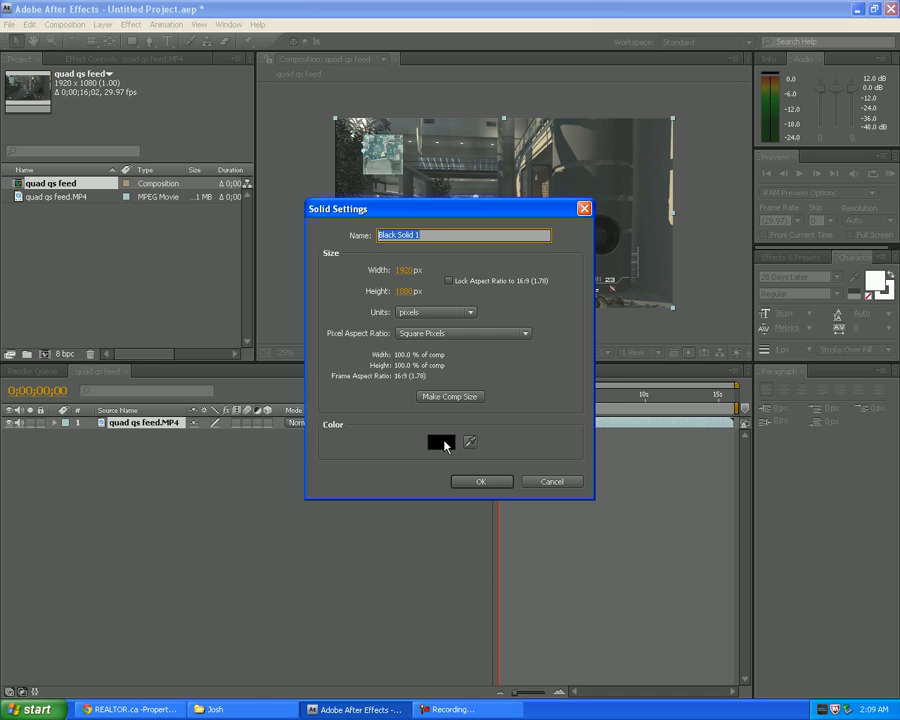
{"action": "left_click", "coordinate": [443, 443]}
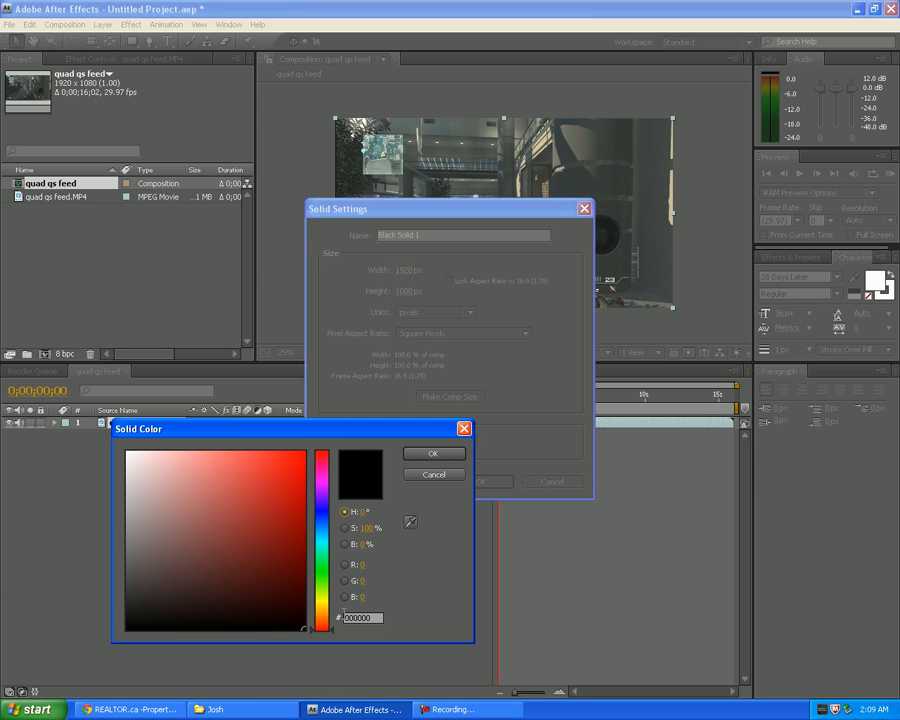
{"action": "left_click", "coordinate": [459, 456]}
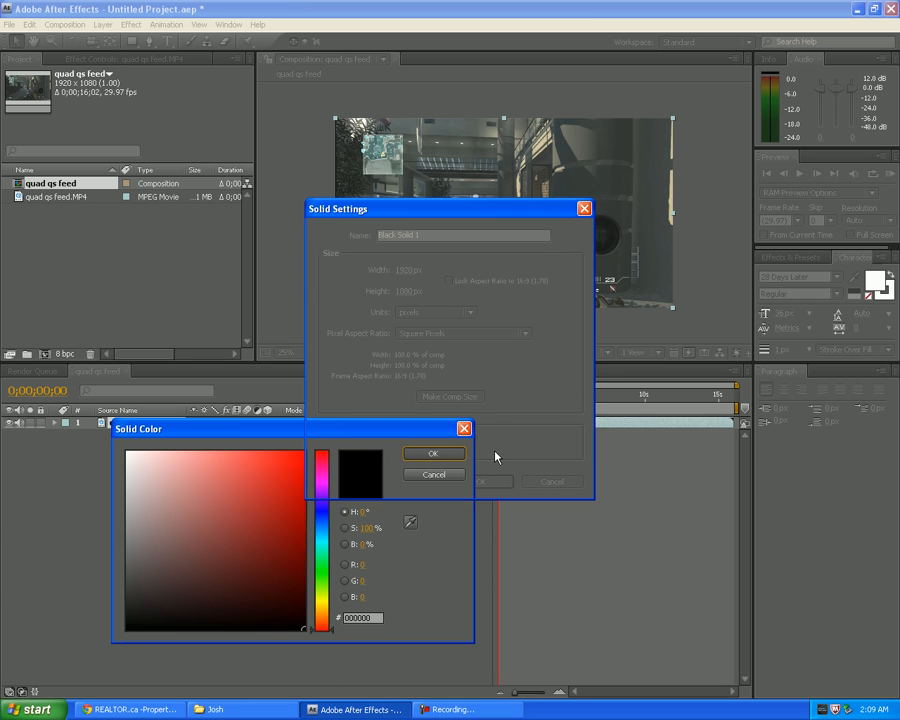
{"action": "left_click", "coordinate": [481, 482]}
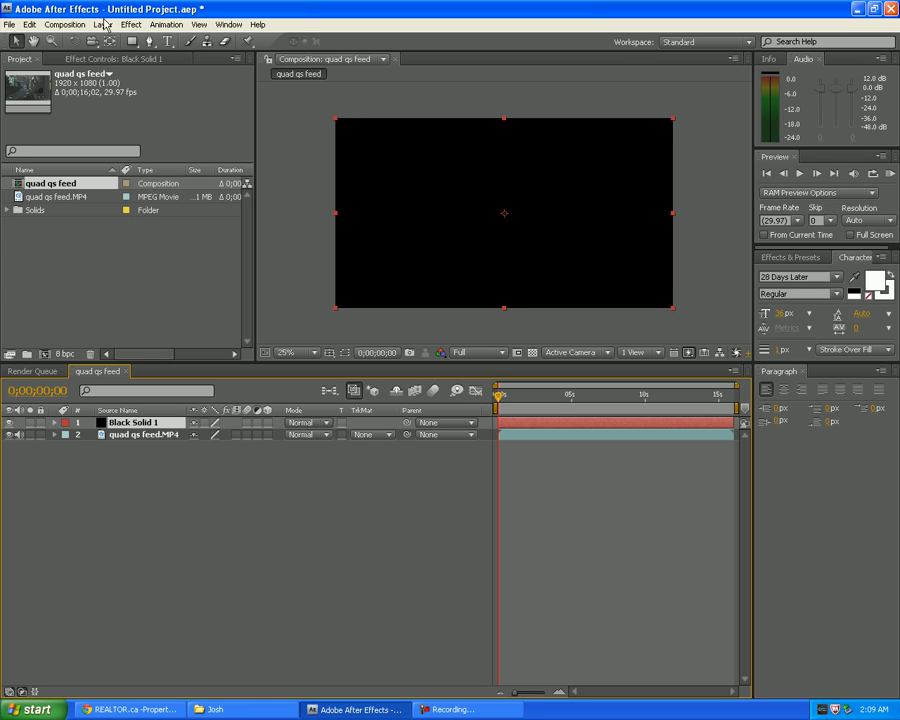
Apply the Video Copilot Optical Flares effect to the black solid
{"action": "left_click", "coordinate": [132, 25]}
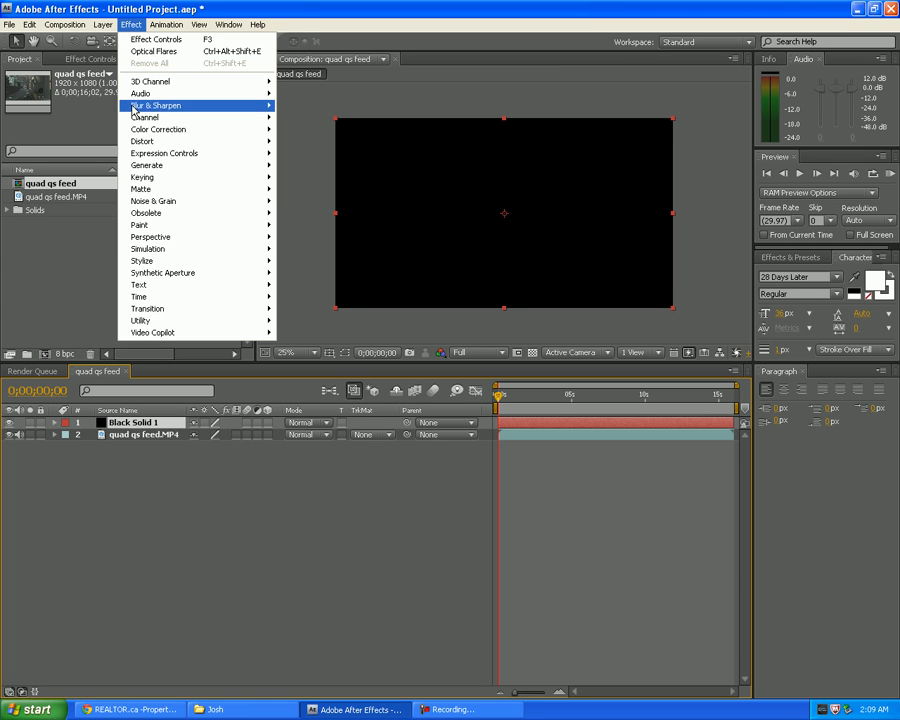
{"action": "mouse_move", "coordinate": [159, 343]}
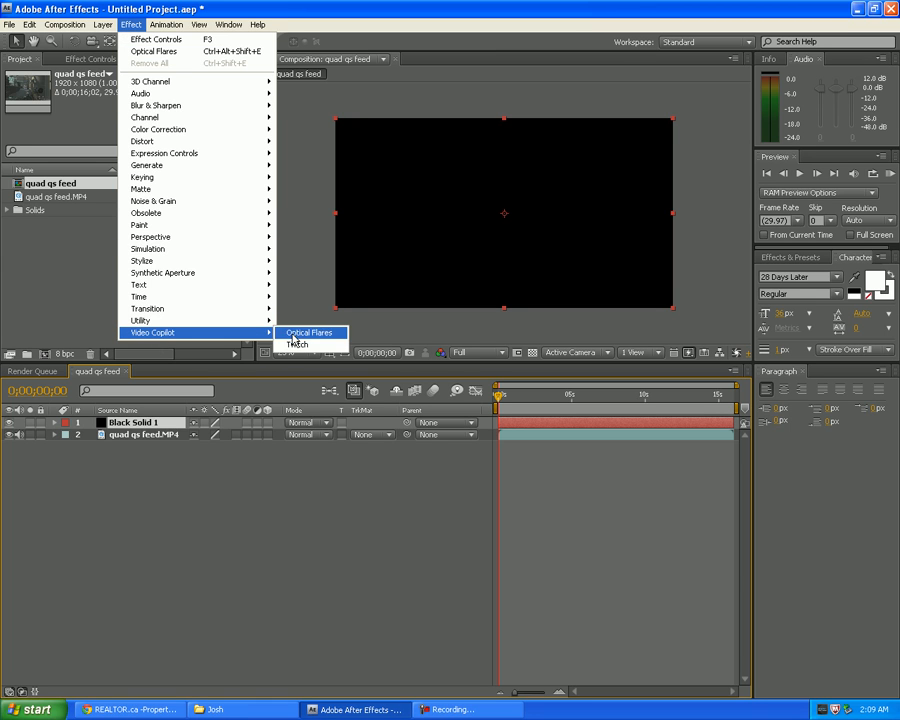
{"action": "left_click", "coordinate": [293, 337]}
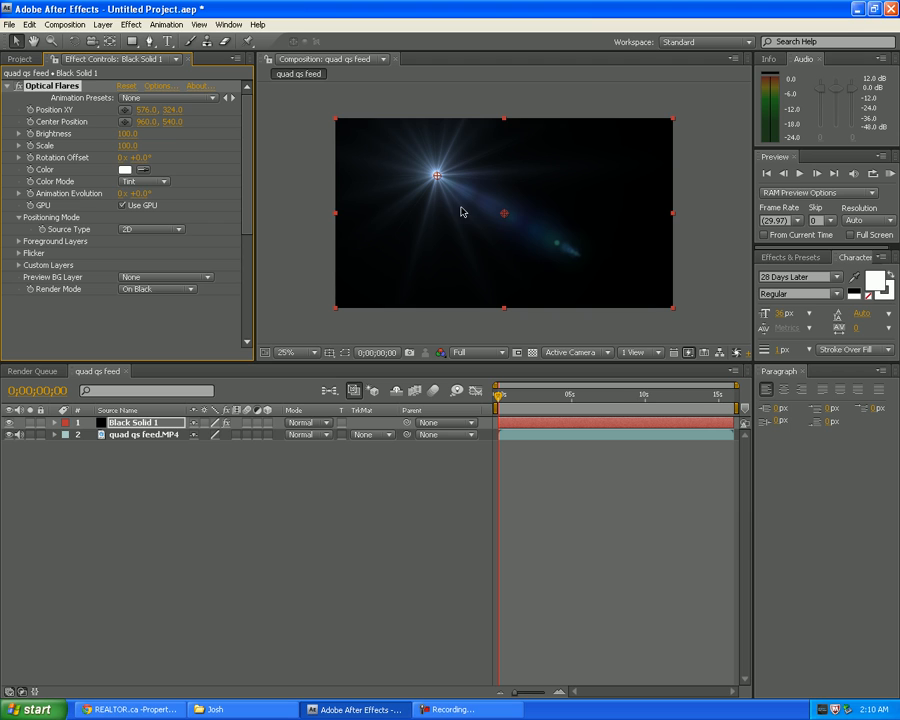
Open the Optical Flares options and look over the default flare's object stack
{"action": "left_click", "coordinate": [158, 87]}
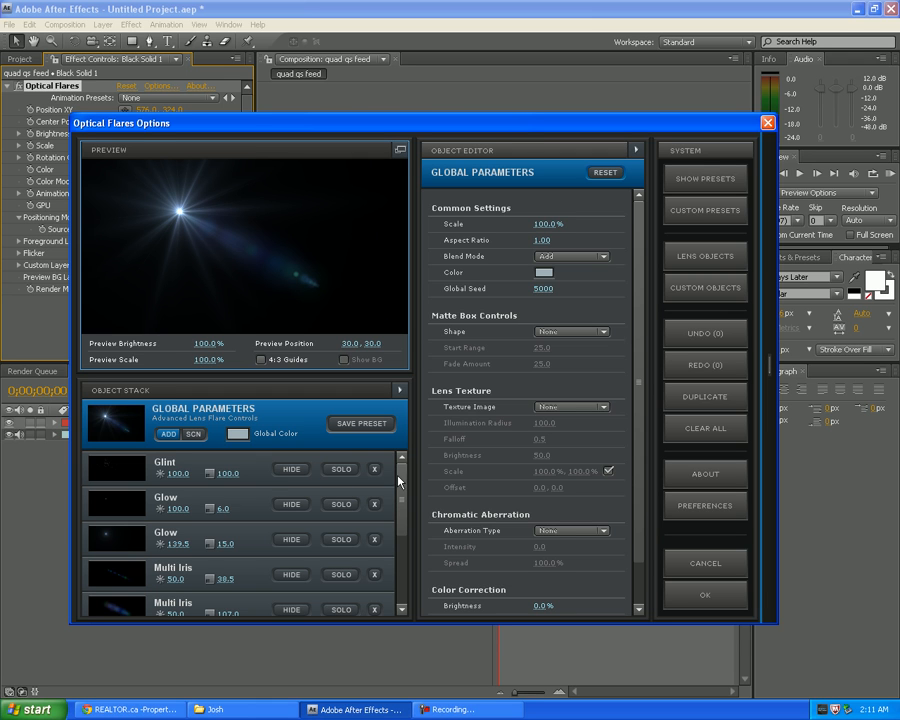
{"action": "scroll", "coordinate": [403, 568], "scroll_direction": "down", "scroll_amount": 2}
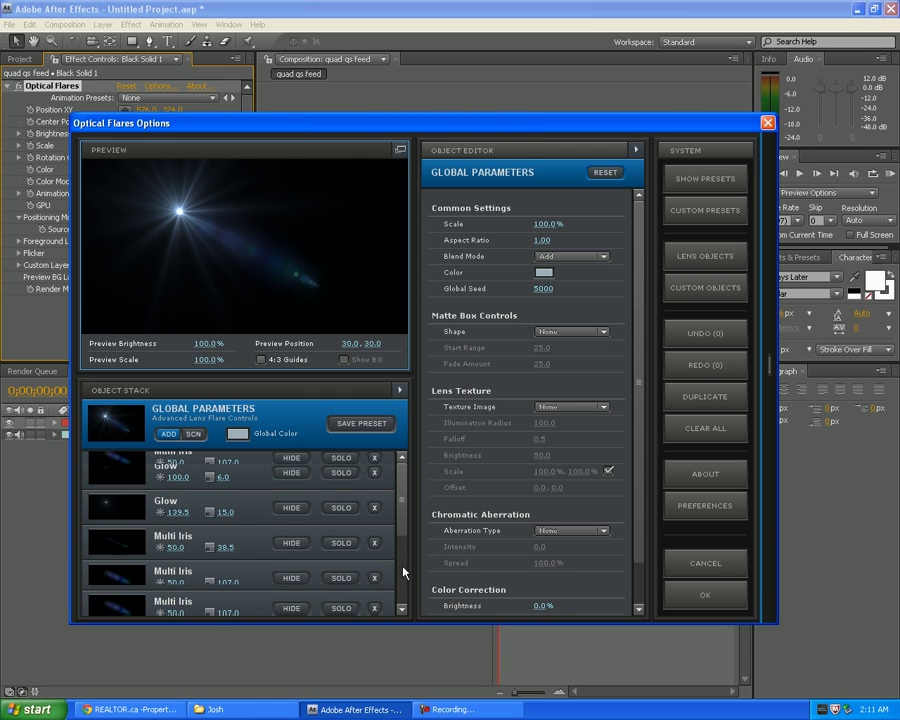
{"action": "scroll", "coordinate": [403, 540], "scroll_direction": "up", "scroll_amount": 1}
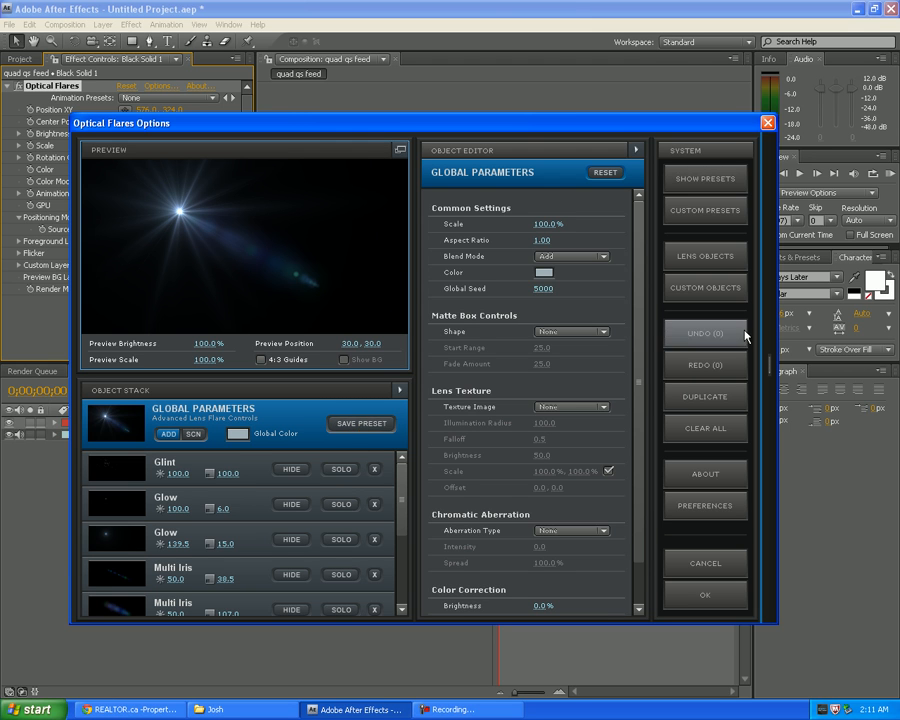
Examine the basic lens objects that can be added to the flare
{"action": "left_click", "coordinate": [729, 273]}
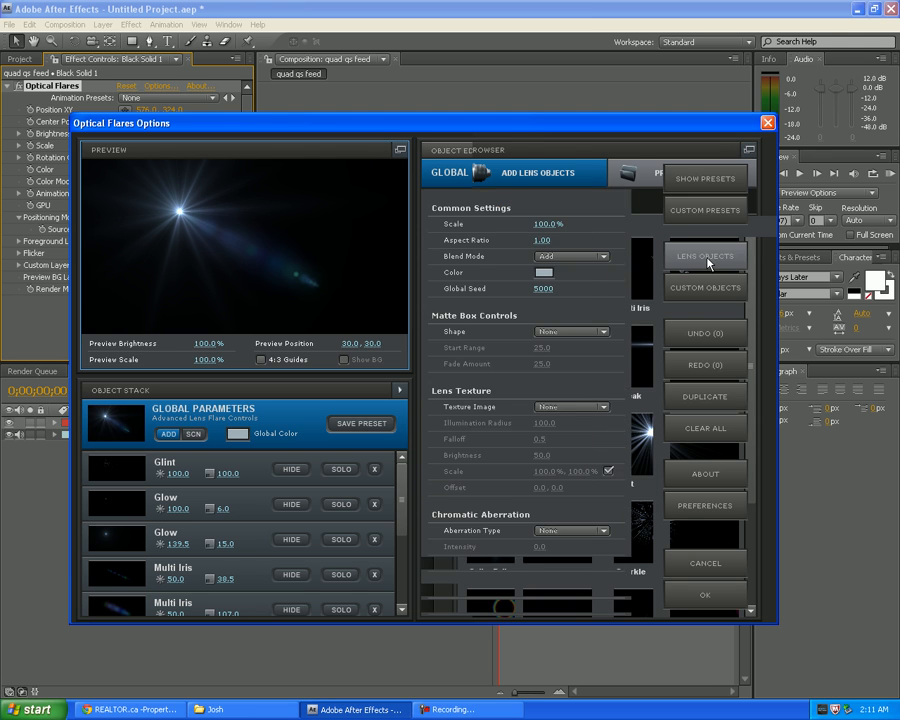
{"action": "left_click", "coordinate": [706, 258]}
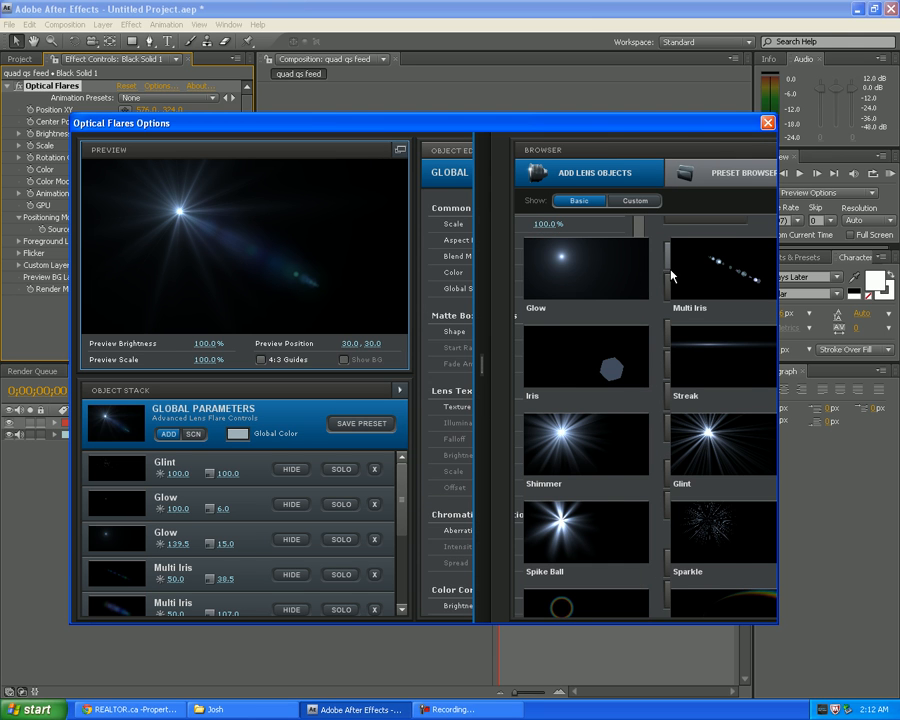
{"action": "left_click", "coordinate": [603, 518]}
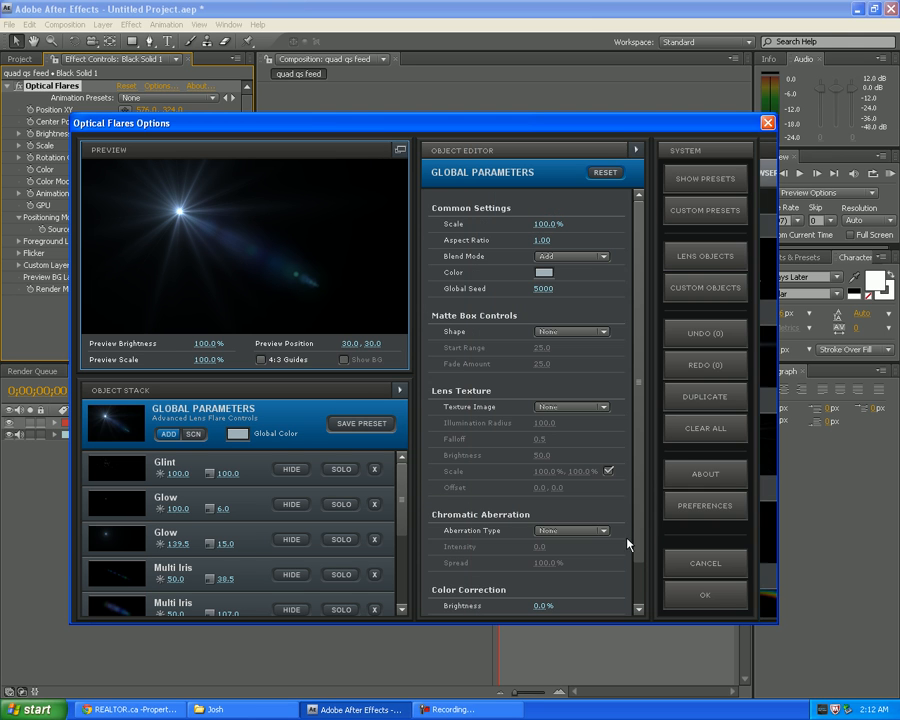
{"action": "left_click", "coordinate": [716, 266]}
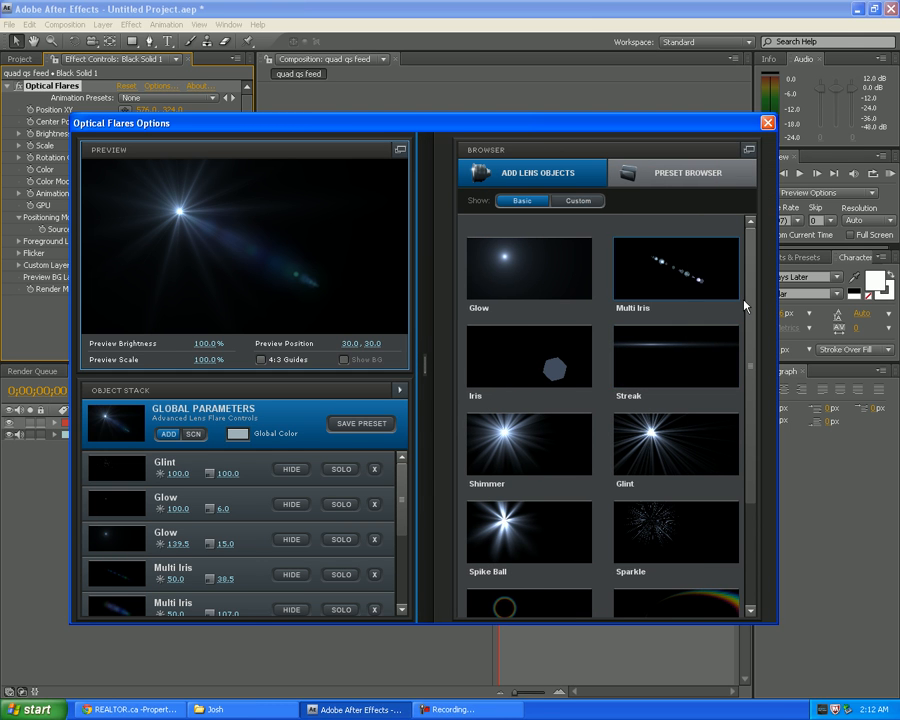
{"action": "scroll", "coordinate": [751, 333], "scroll_direction": "down", "scroll_amount": 2}
{"action": "scroll", "coordinate": [751, 334], "scroll_direction": "down", "scroll_amount": 2}
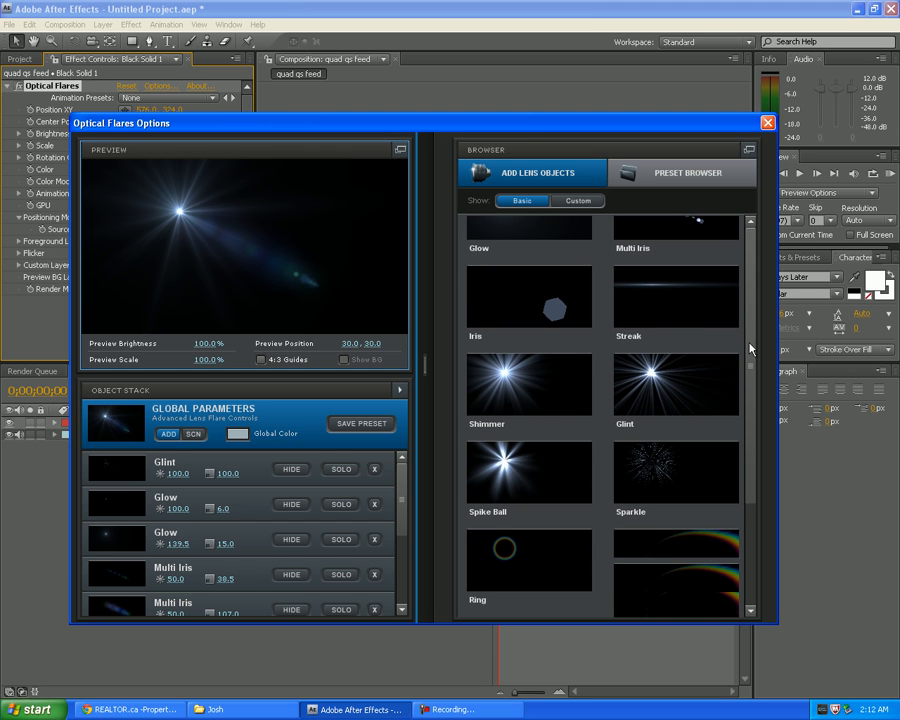
{"action": "scroll", "coordinate": [751, 404], "scroll_direction": "down", "scroll_amount": 4}
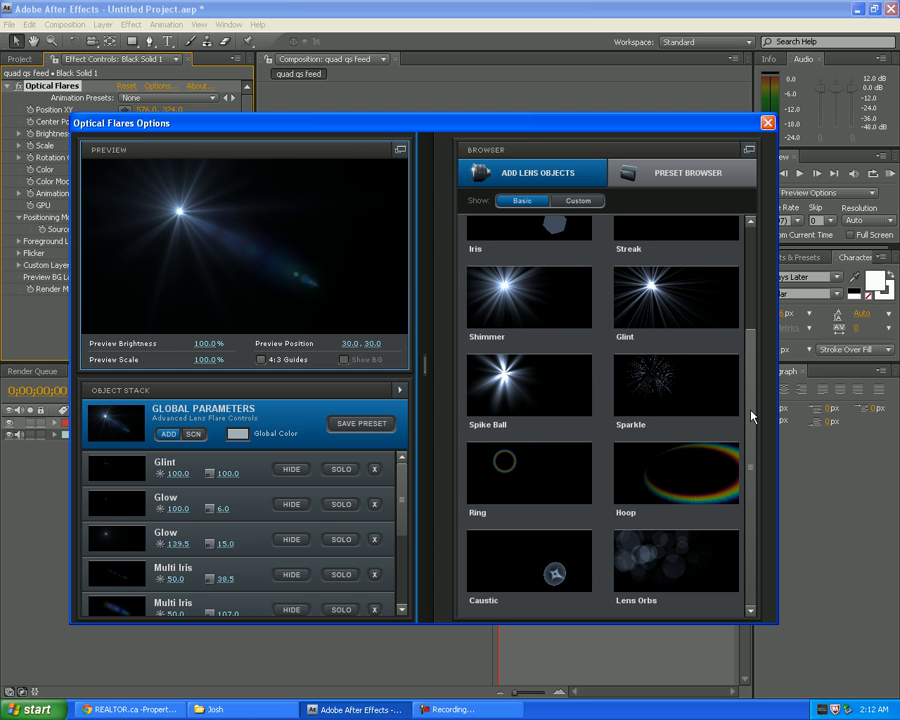
{"action": "scroll", "coordinate": [753, 360], "scroll_direction": "up", "scroll_amount": 2}
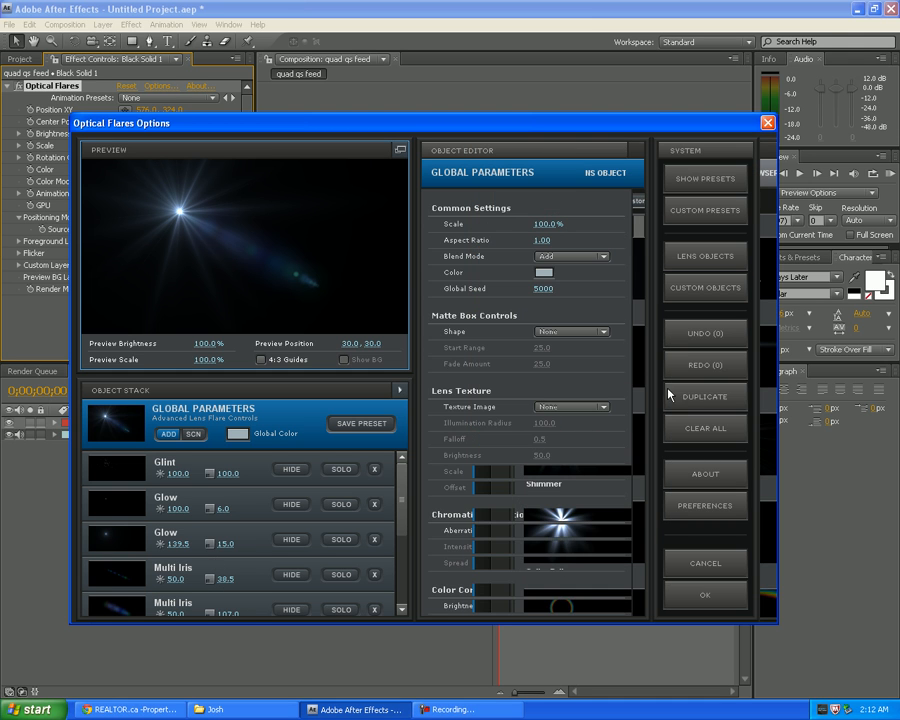
Clear all of the flare's objects and apply the Purple Bird preset from the Light presets in their place
{"action": "left_click", "coordinate": [687, 432]}
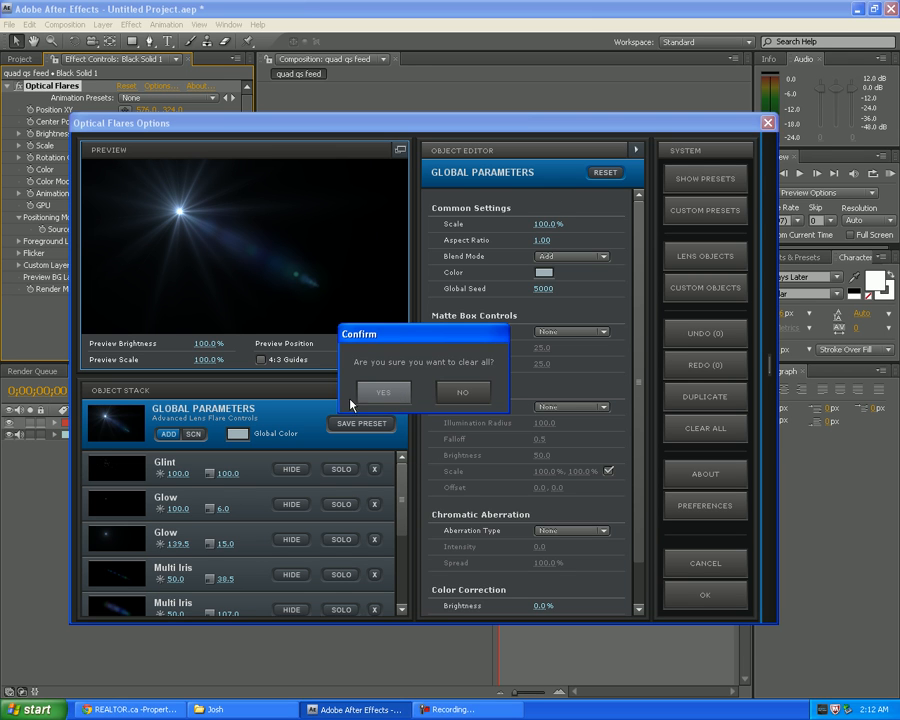
{"action": "left_click", "coordinate": [371, 396]}
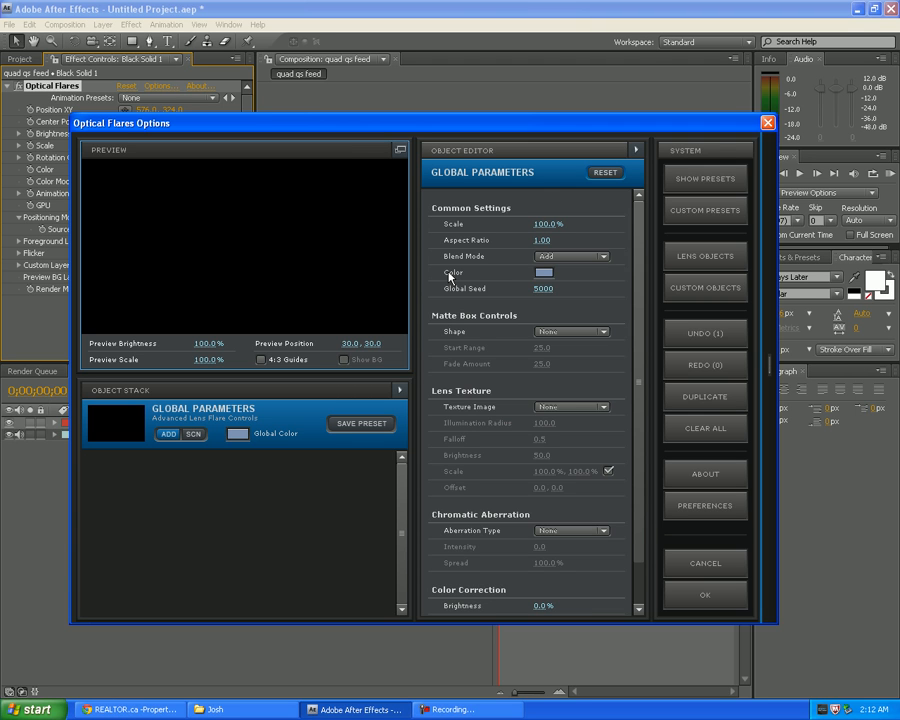
{"action": "left_click", "coordinate": [709, 180]}
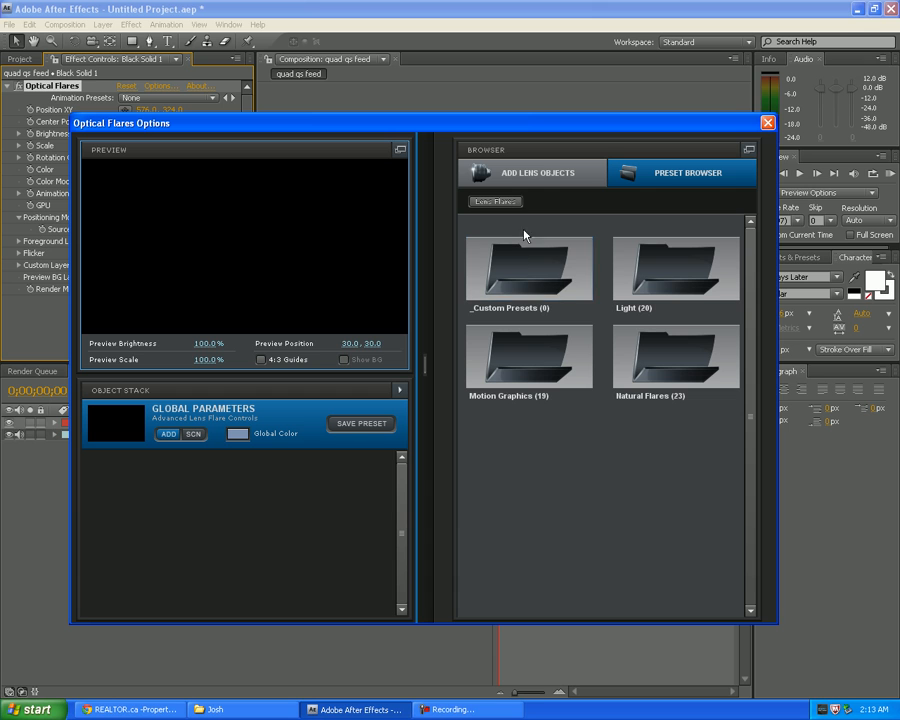
{"action": "double_click", "coordinate": [656, 279]}
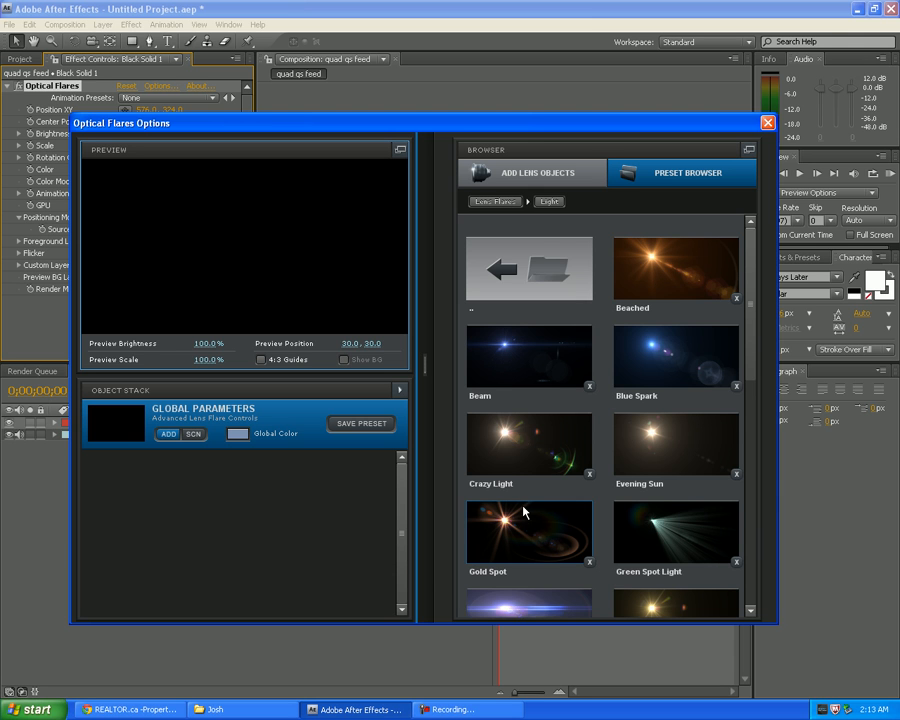
{"action": "scroll", "coordinate": [746, 368], "scroll_direction": "down", "scroll_amount": 3}
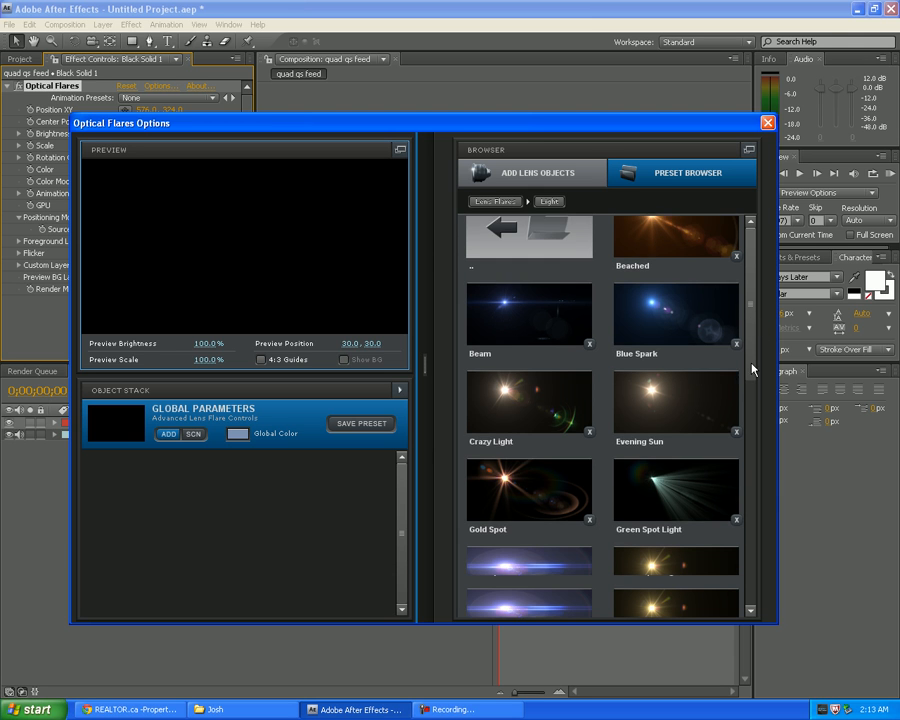
{"action": "scroll", "coordinate": [752, 370], "scroll_direction": "down", "scroll_amount": 3}
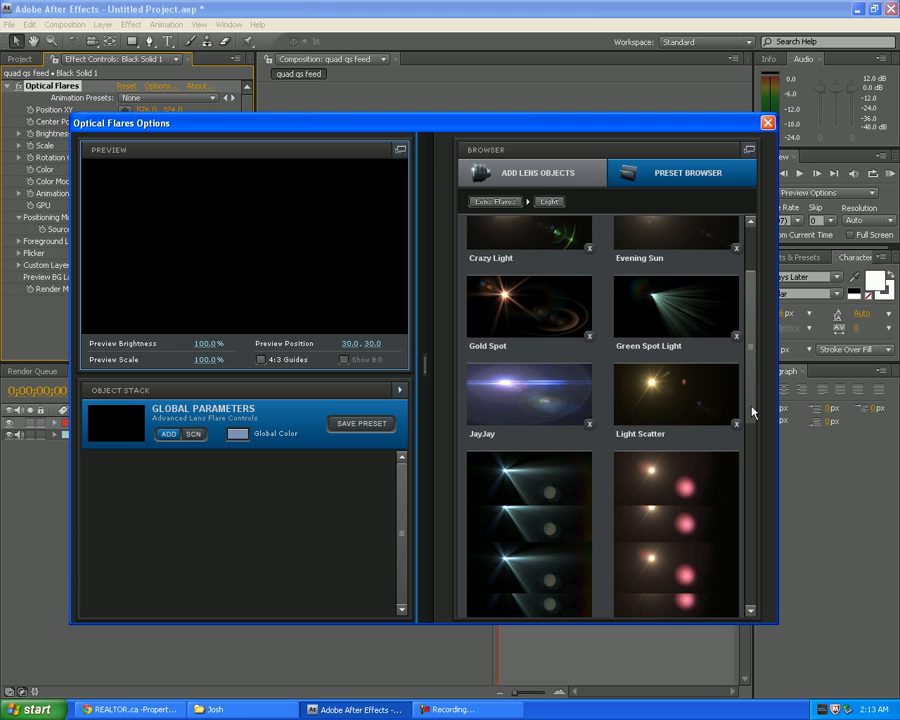
{"action": "scroll", "coordinate": [752, 411], "scroll_direction": "down", "scroll_amount": 5}
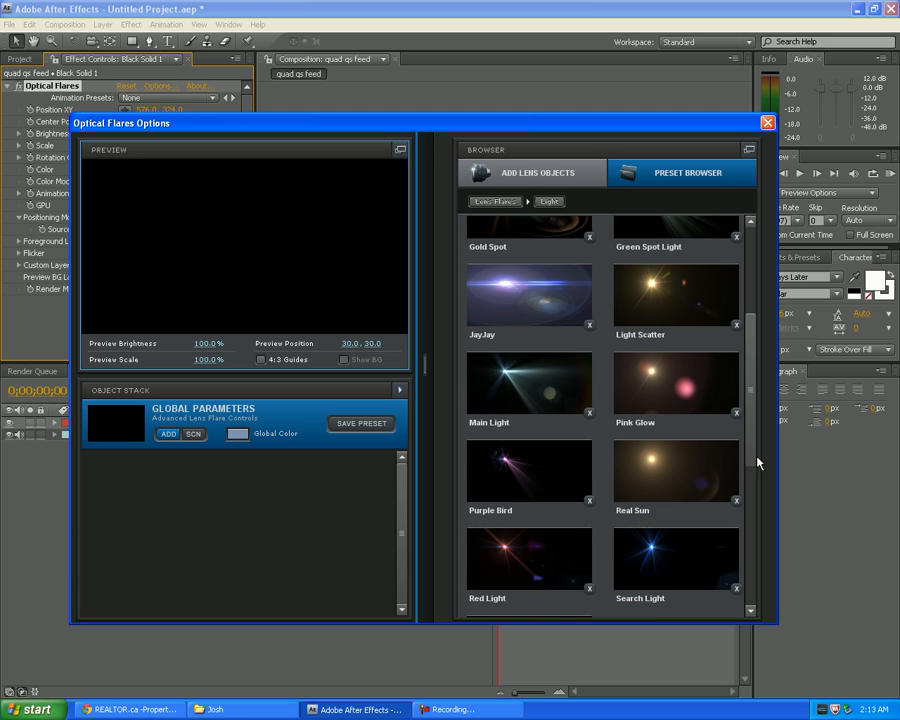
{"action": "scroll", "coordinate": [752, 490], "scroll_direction": "down", "scroll_amount": 2}
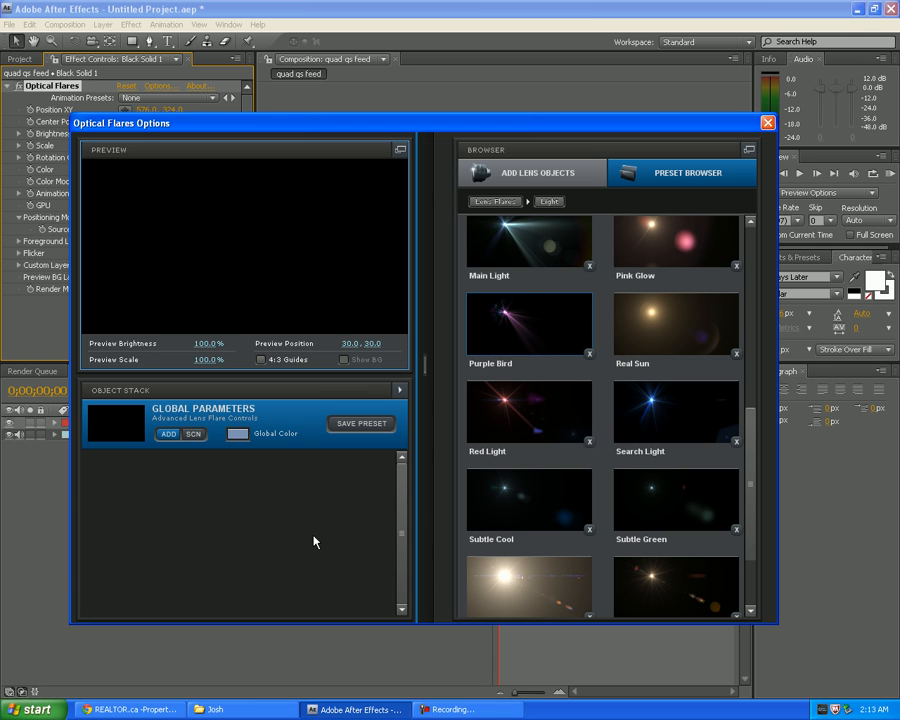
{"action": "left_click", "coordinate": [531, 320]}
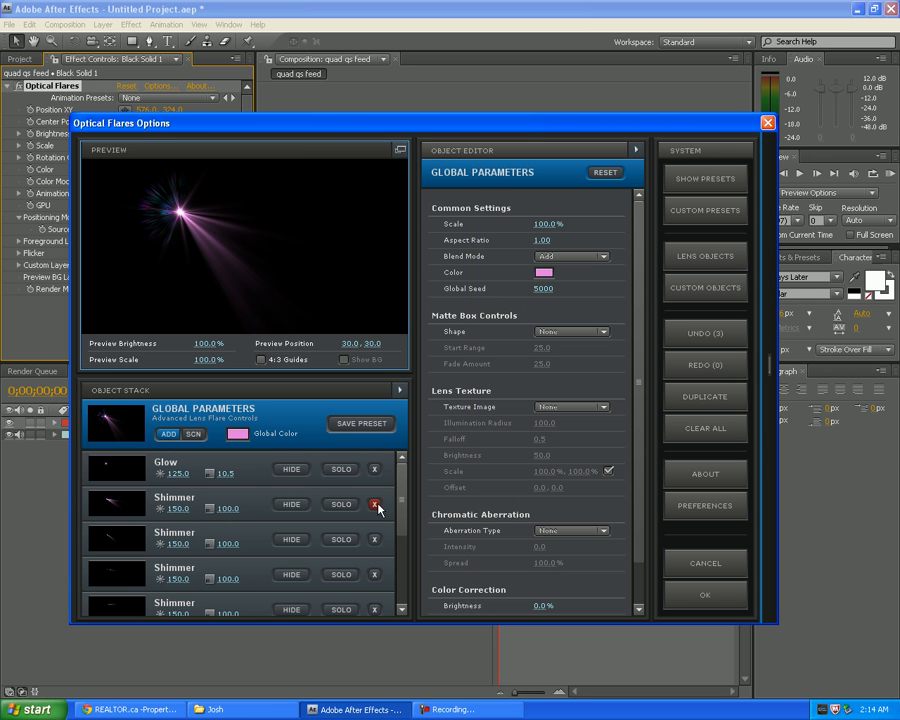
{"action": "left_click", "coordinate": [708, 599]}
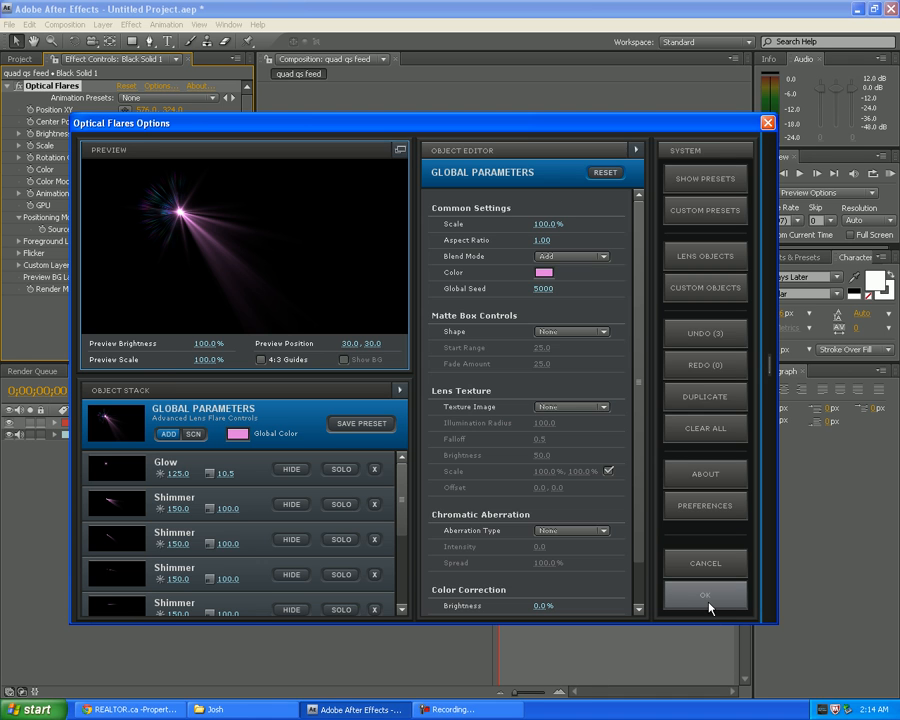
Accept the Optical Flares options, put the folder window away and show the black solid's effect controls
{"action": "key", "text": "alt+Tab"}
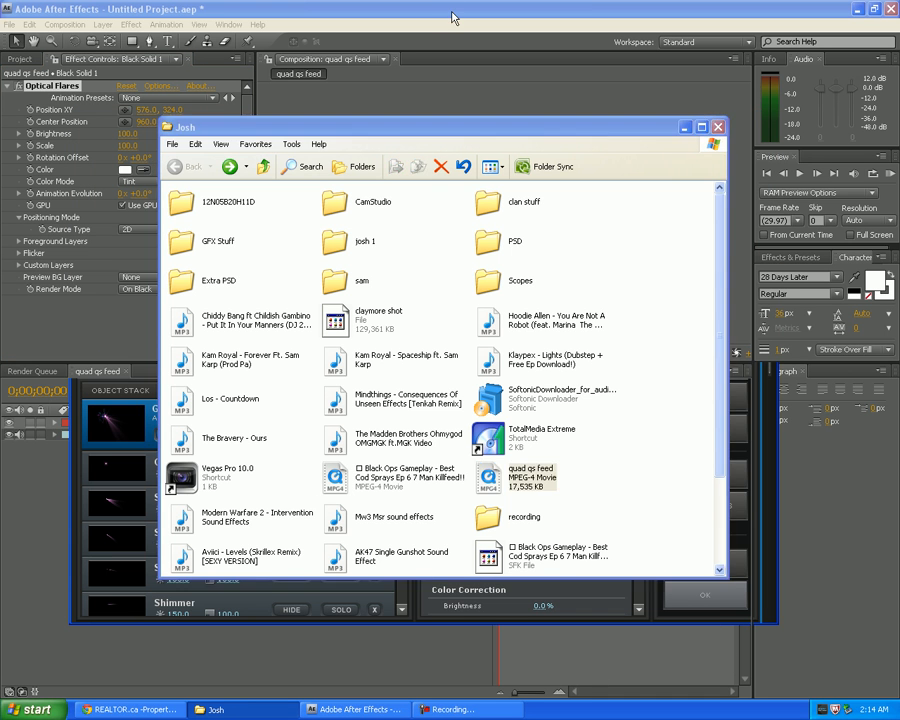
{"action": "left_click", "coordinate": [683, 128]}
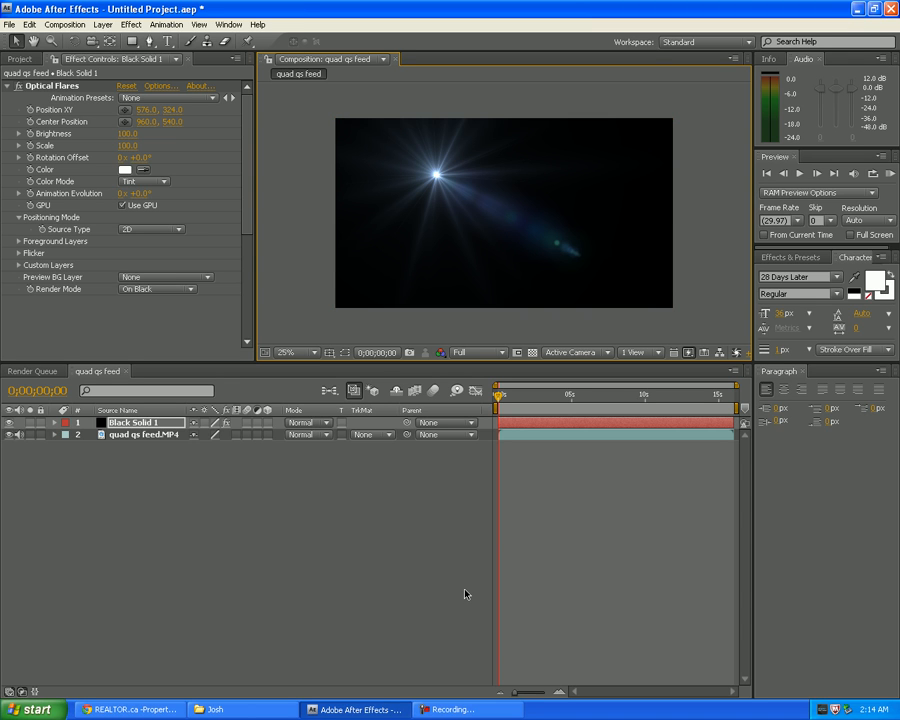
{"action": "left_click", "coordinate": [464, 594]}
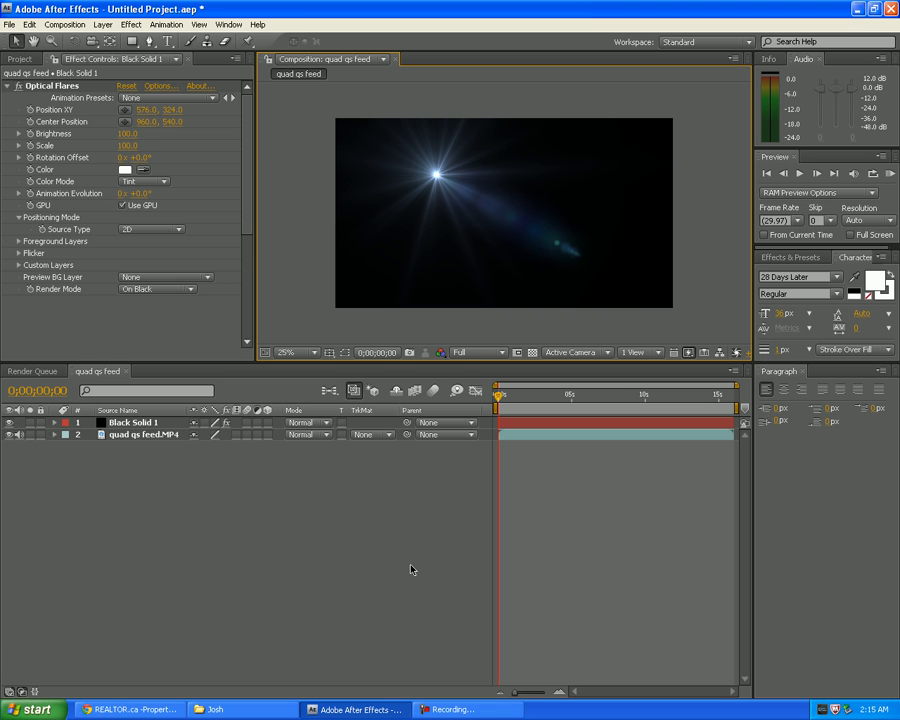
{"action": "left_click", "coordinate": [19, 60]}
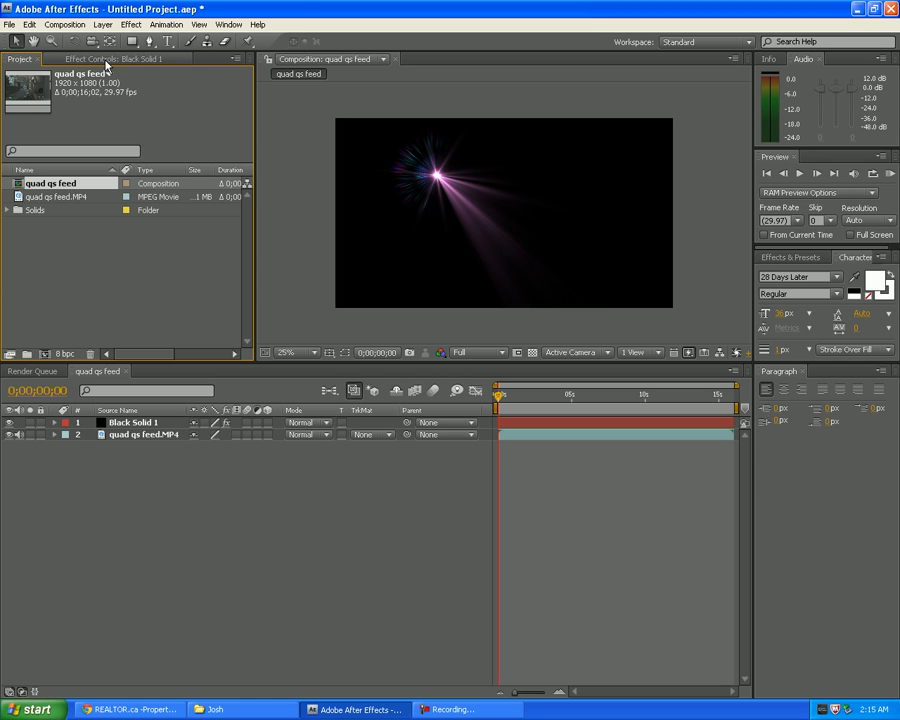
{"action": "left_click", "coordinate": [150, 60]}
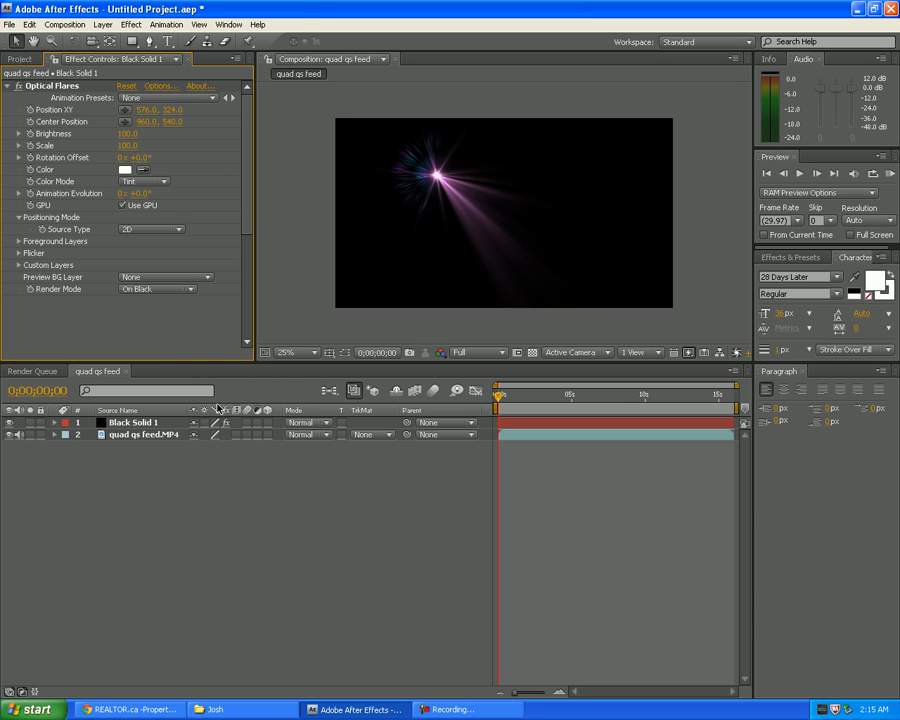
Check that the Modes column is enabled in the timeline and set the black solid's blending mode to Add
{"action": "right_click", "coordinate": [155, 412]}
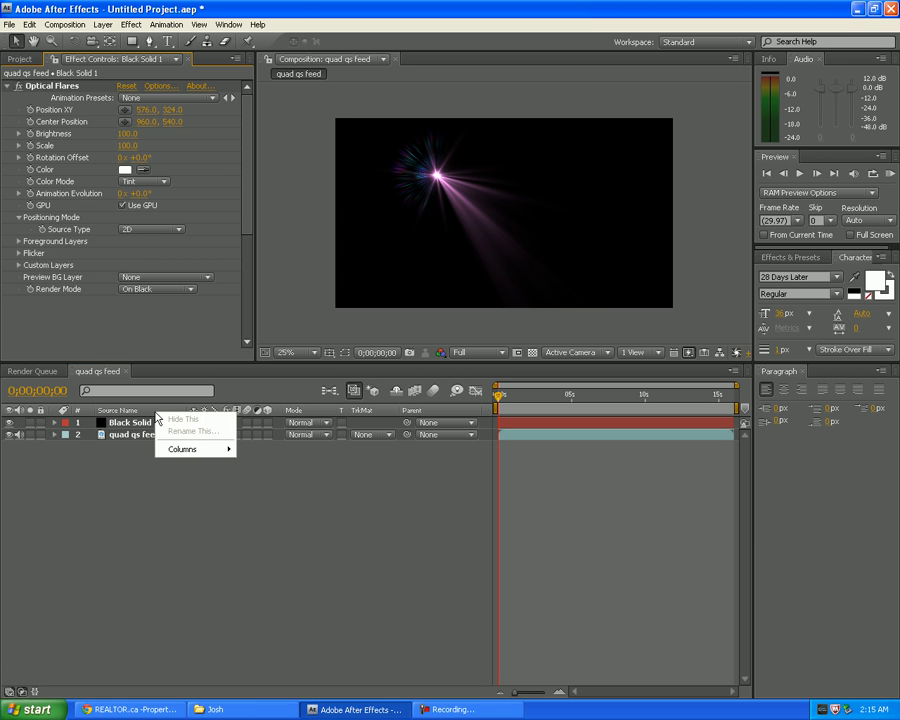
{"action": "mouse_move", "coordinate": [215, 449]}
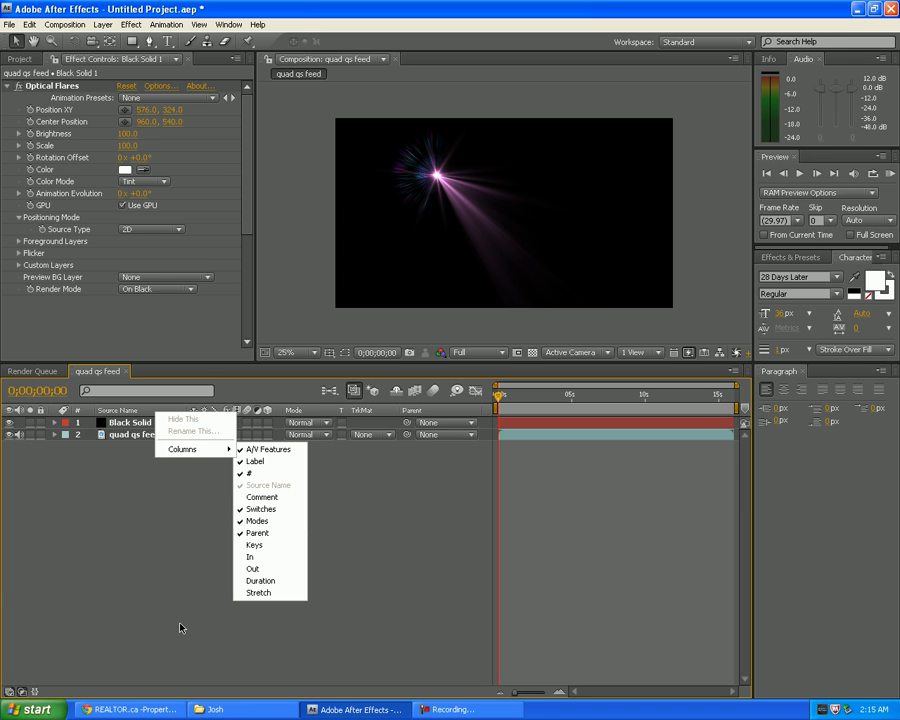
{"action": "left_click", "coordinate": [312, 430]}
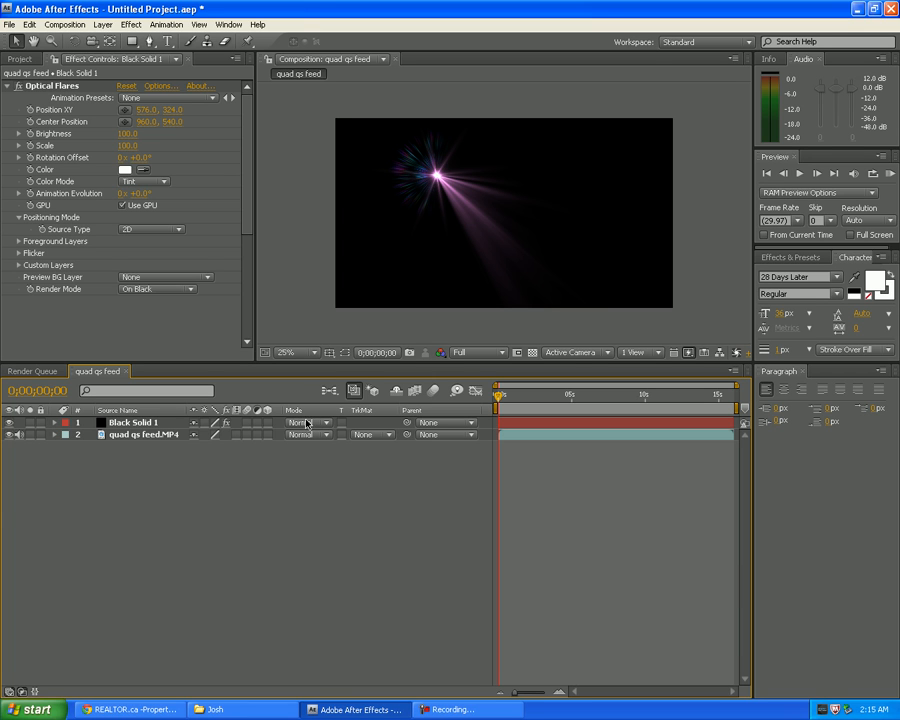
{"action": "left_click", "coordinate": [143, 424]}
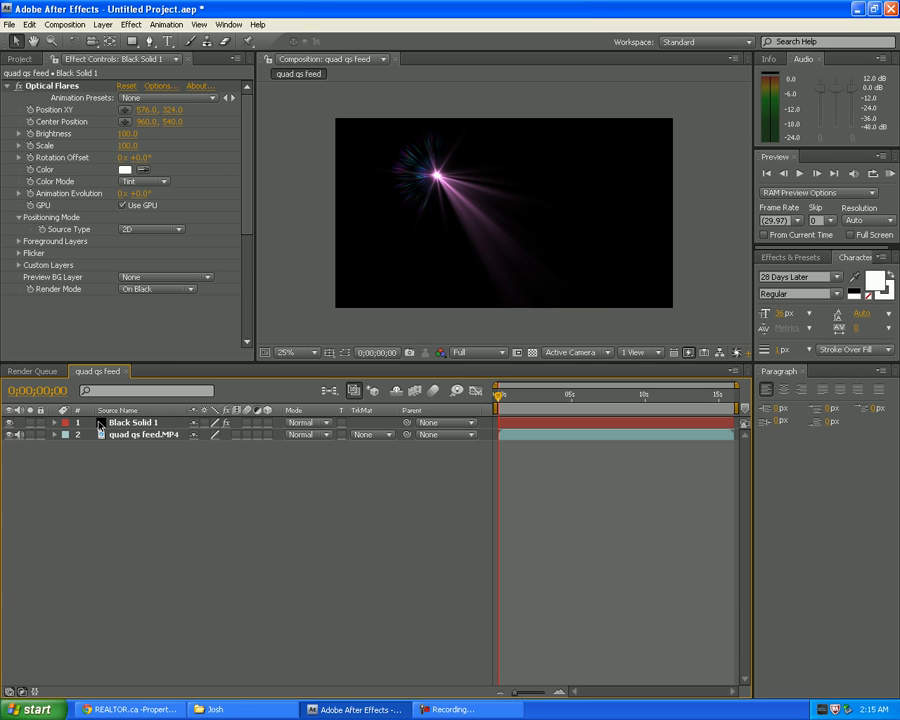
{"action": "left_click", "coordinate": [327, 424]}
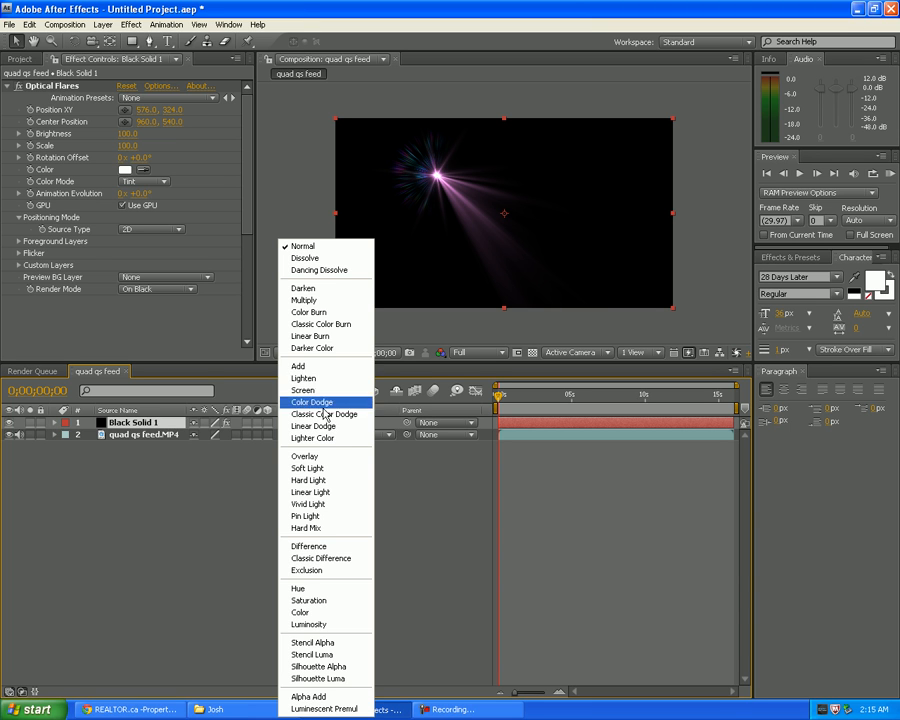
{"action": "left_click", "coordinate": [298, 368]}
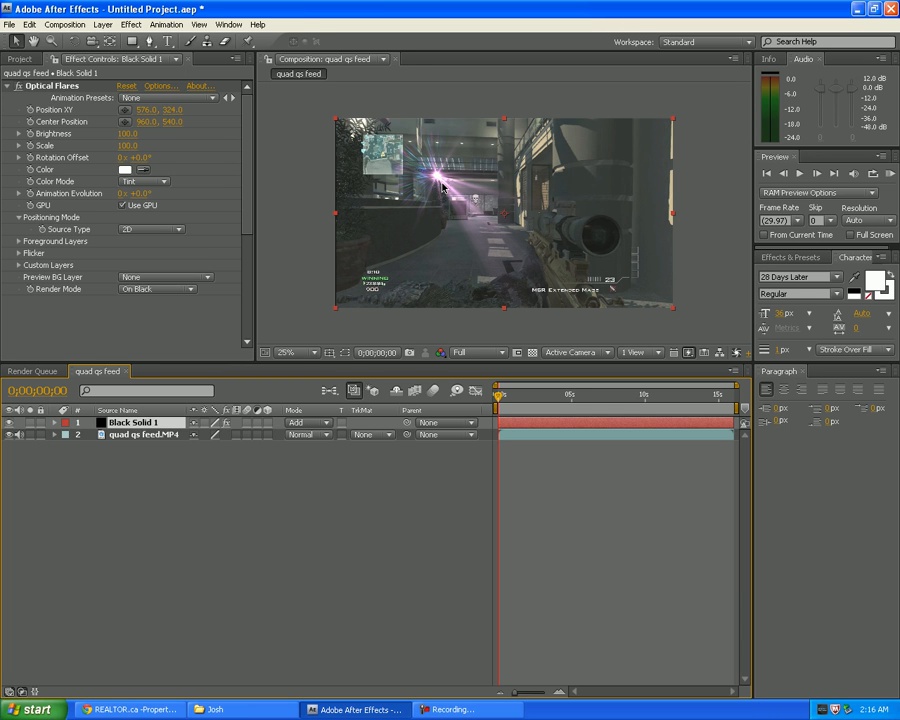
Move and resize the black solid in the composition so the flare sits at the minimap's lower-right corner, and deselect the layer
{"action": "left_click_drag", "start_coordinate": [440, 180], "coordinate": [368, 144]}
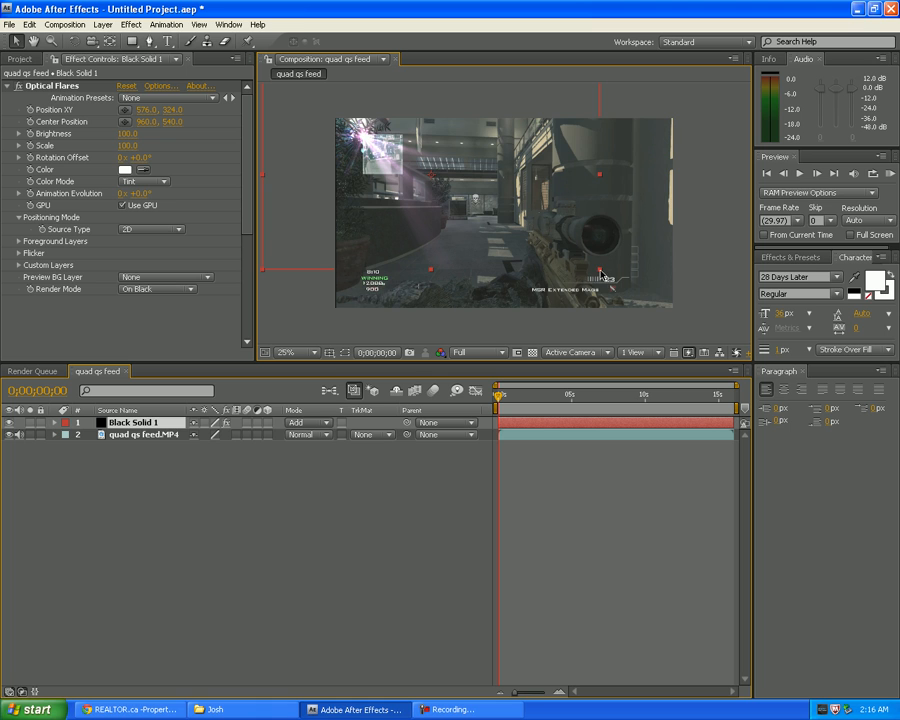
{"action": "left_click_drag", "start_coordinate": [698, 326], "coordinate": [615, 261]}
{"action": "mouse_move", "coordinate": [446, 217]}
{"action": "left_mouse_down"}
{"action": "mouse_move", "coordinate": [450, 237]}
{"action": "mouse_move", "coordinate": [434, 236]}
{"action": "left_mouse_up"}
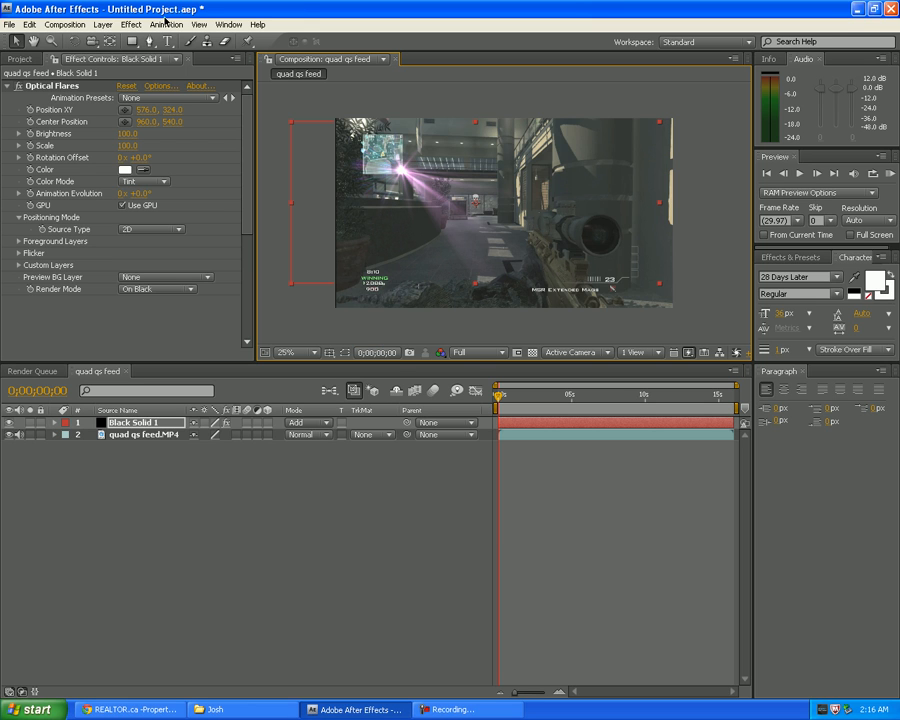
{"action": "left_click", "coordinate": [101, 26]}
{"action": "left_click", "coordinate": [280, 636]}
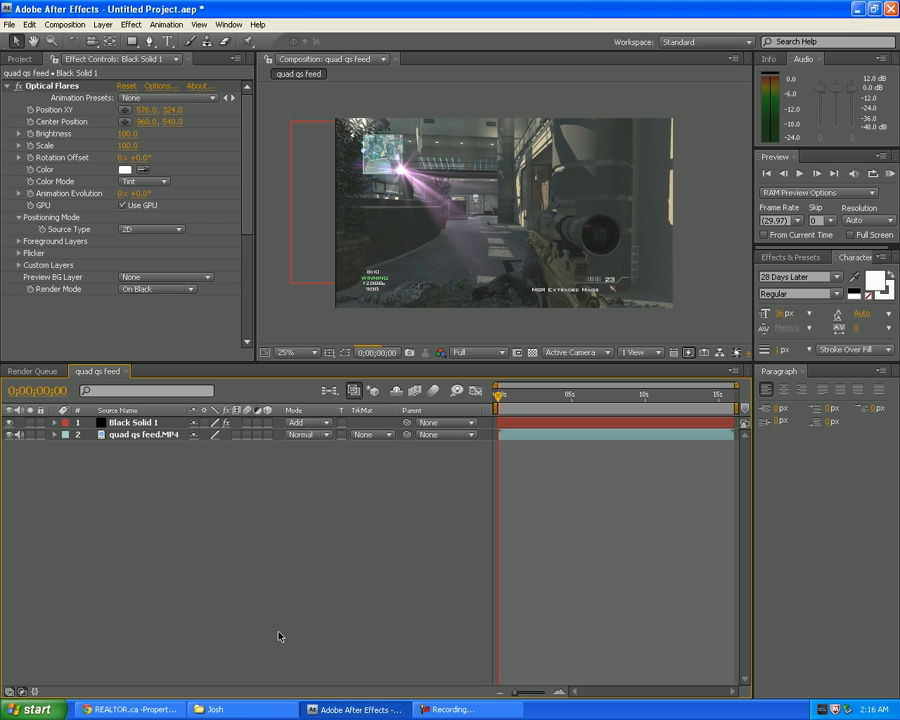